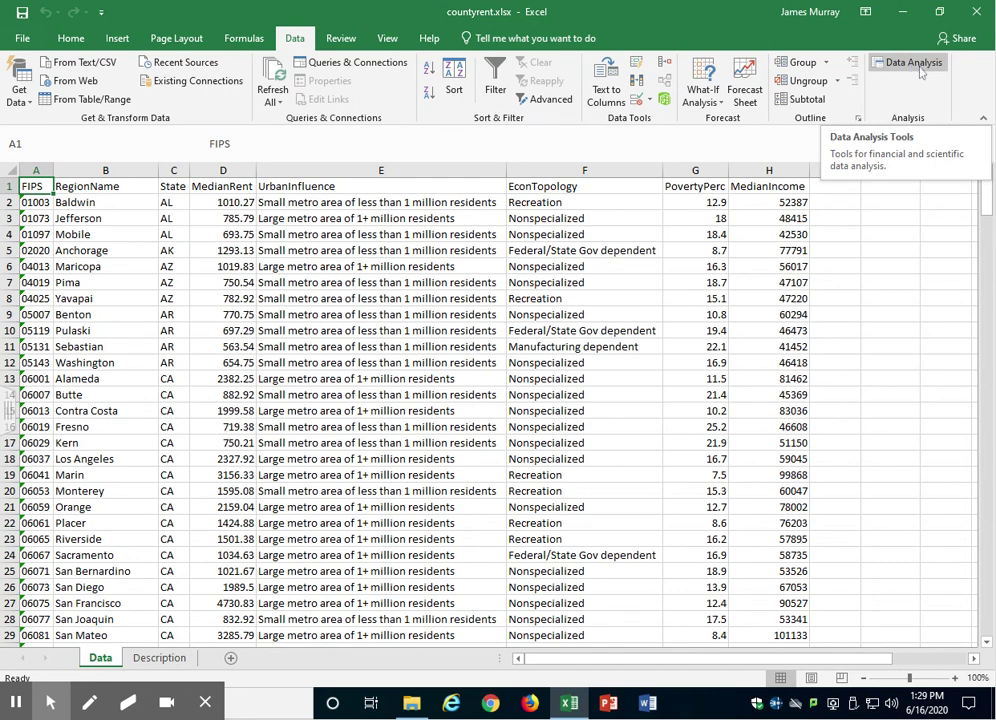
Start the Descriptive Statistics analysis tool with the median rent values in D2:D331 as the input range
click(918, 66)
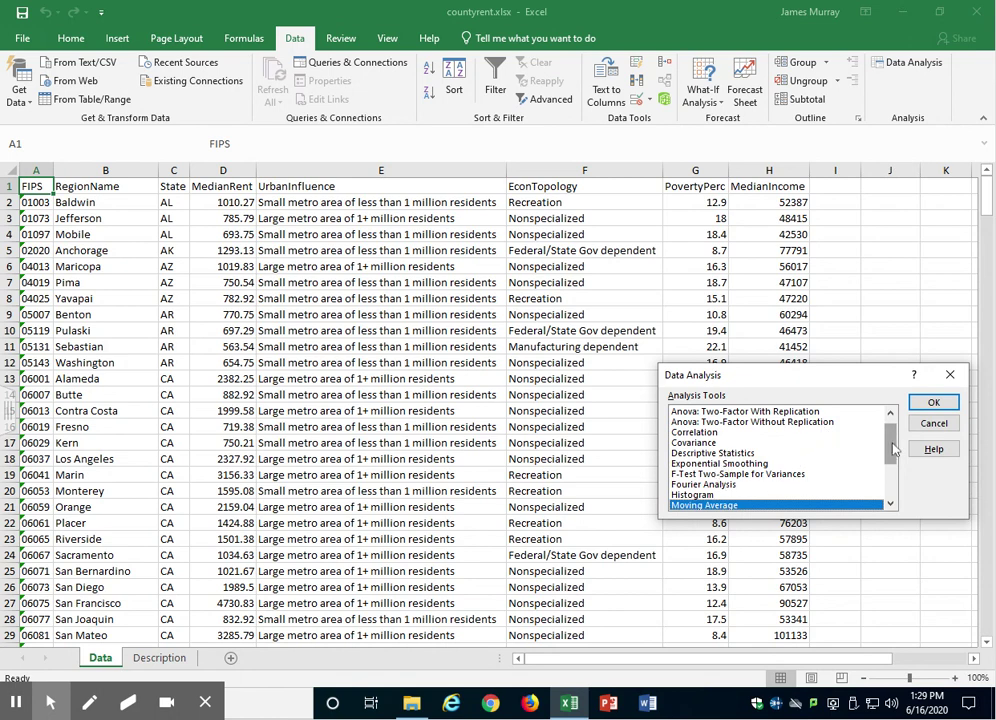
click(731, 456)
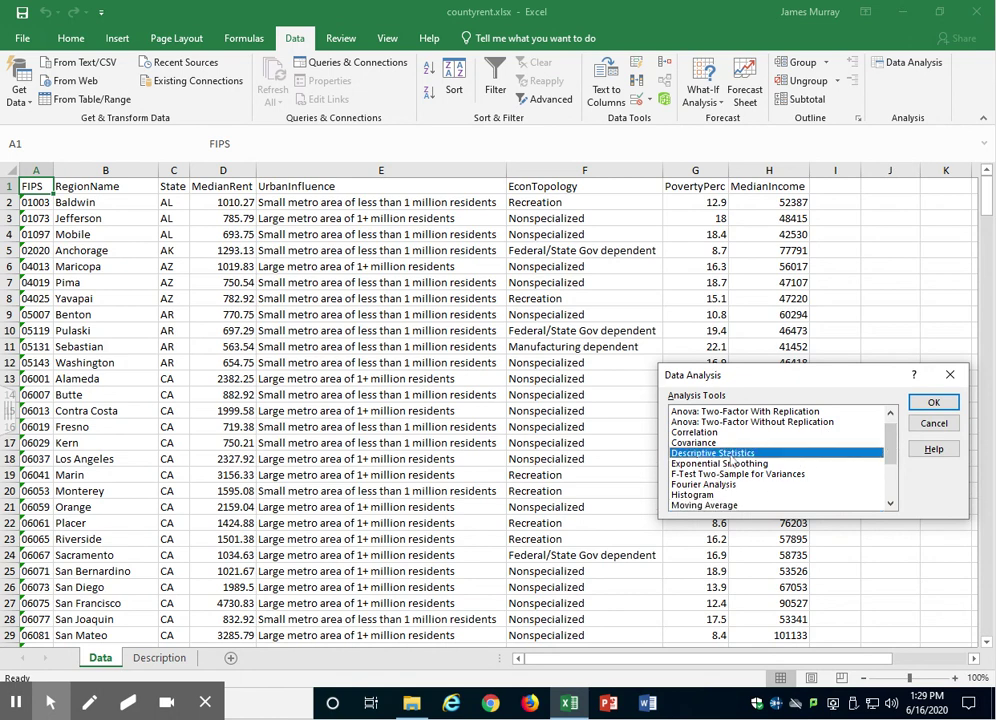
click(946, 408)
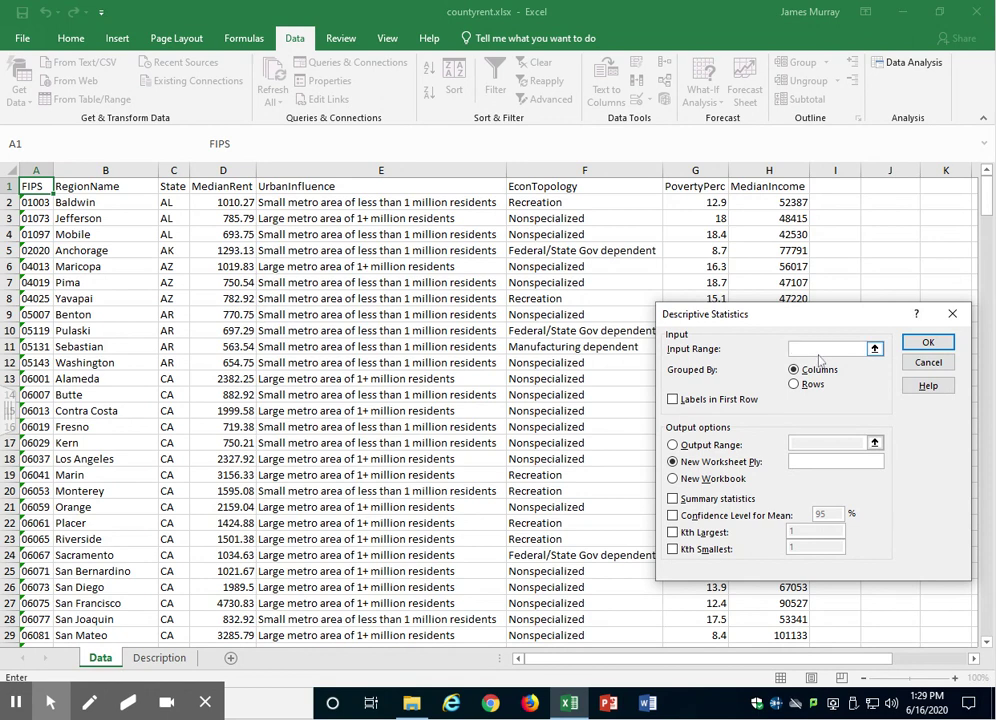
click(222, 203)
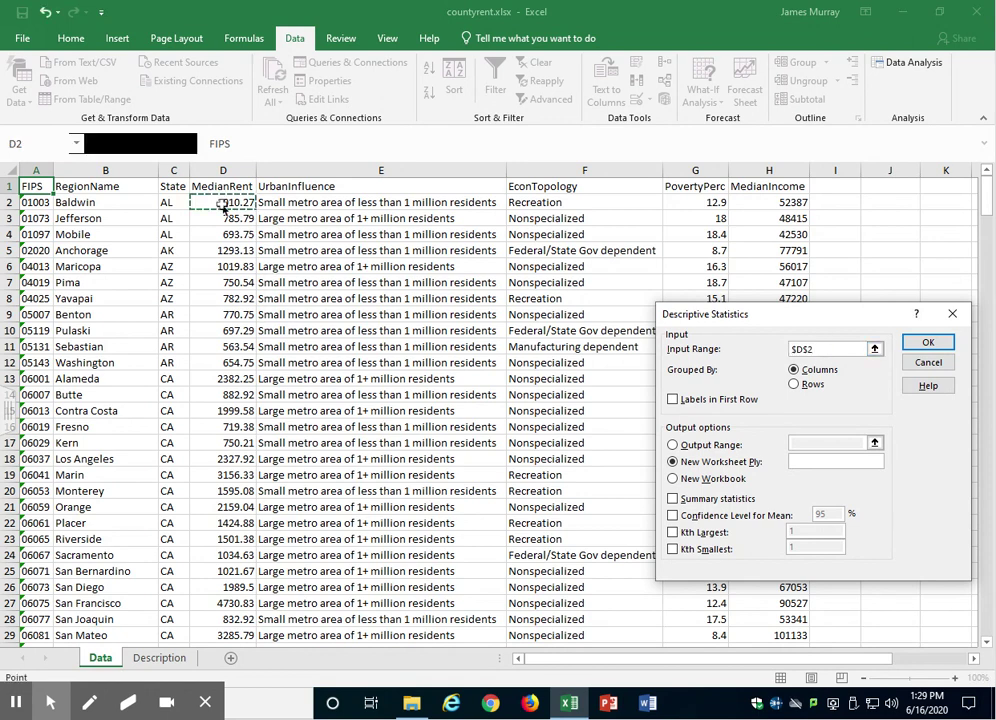
key(ctrl+shift+Down)
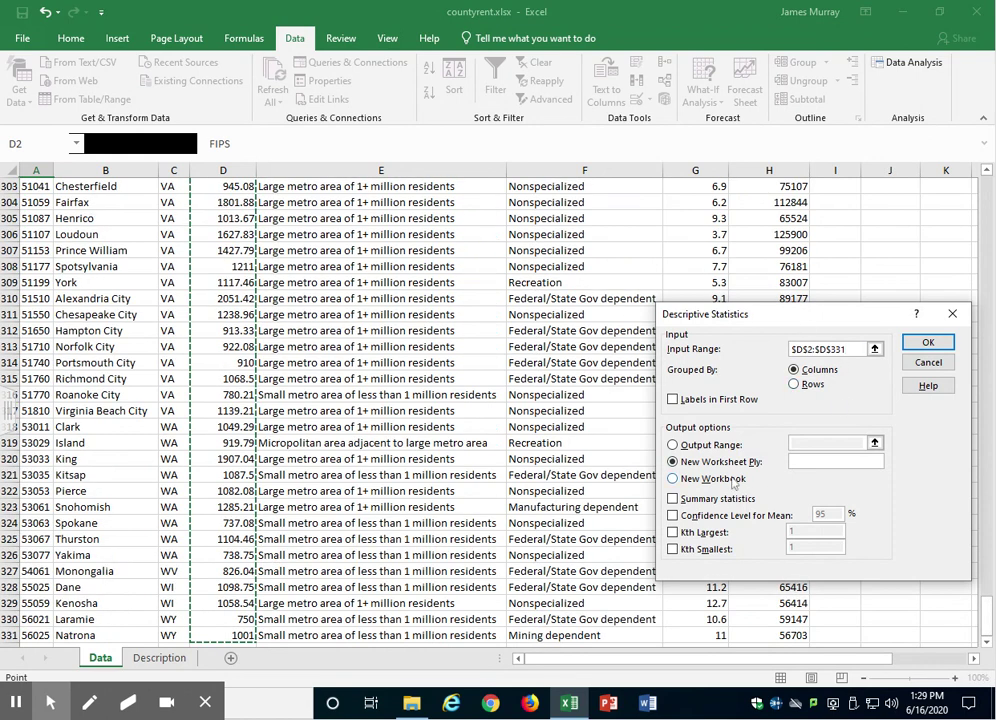
Generate the output on a new worksheet with summary statistics, 95% confidence level for the mean, Kth largest 1 and Kth smallest 1
click(674, 463)
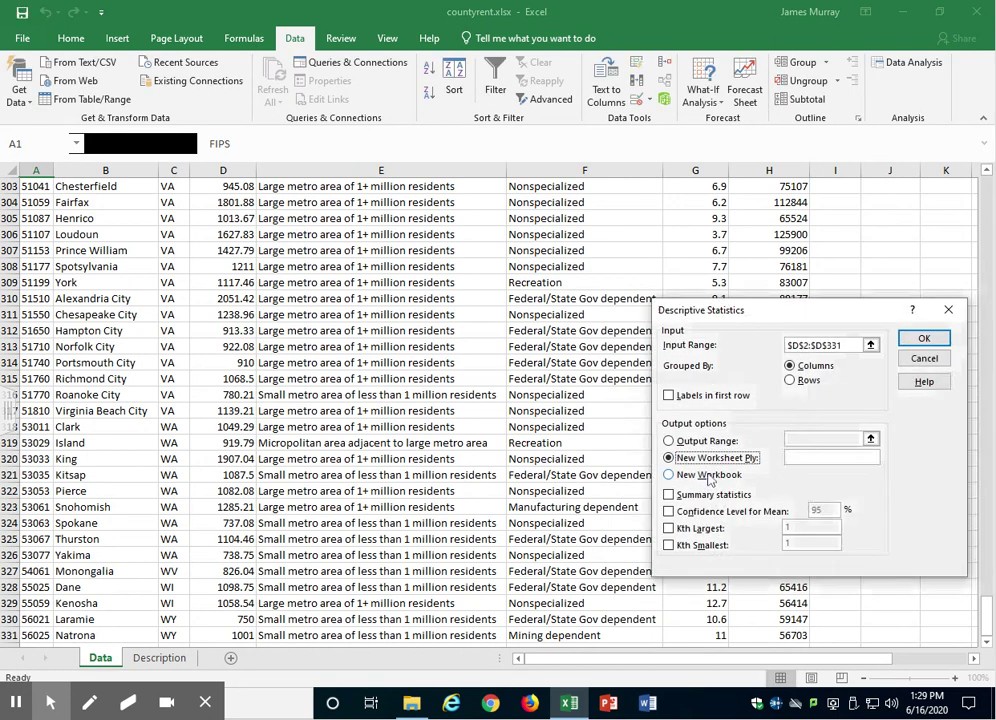
click(668, 495)
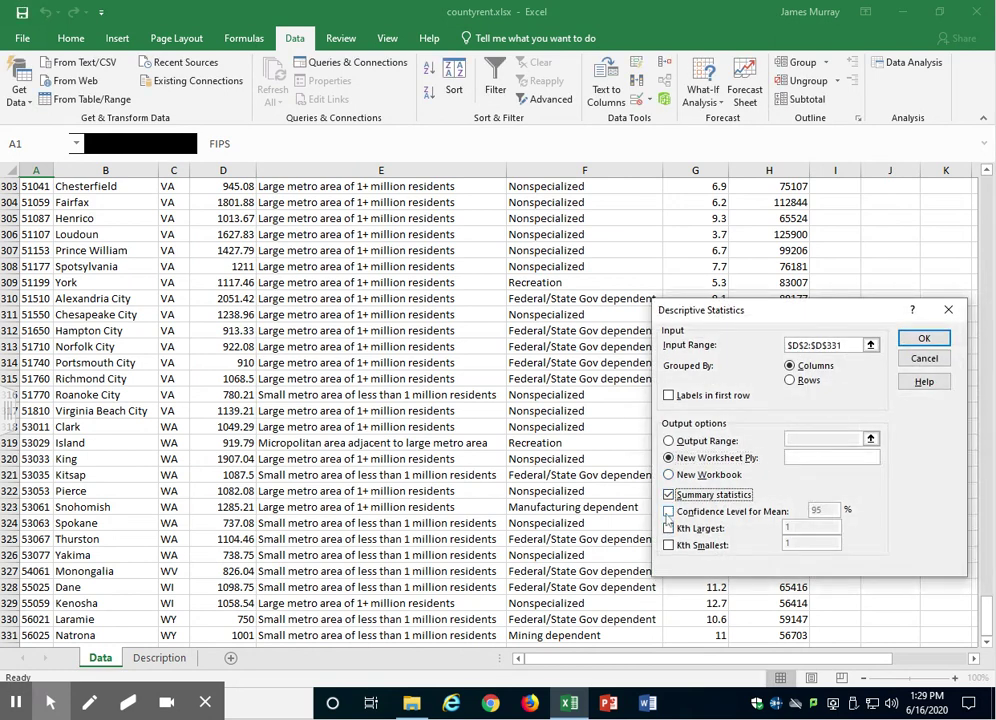
click(668, 513)
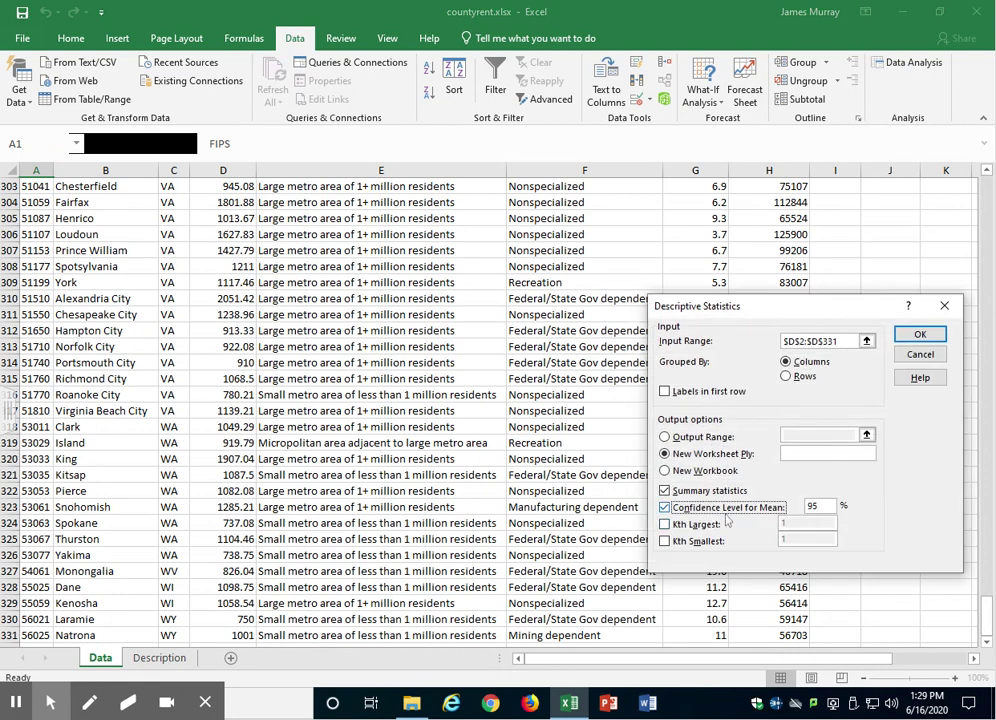
click(664, 529)
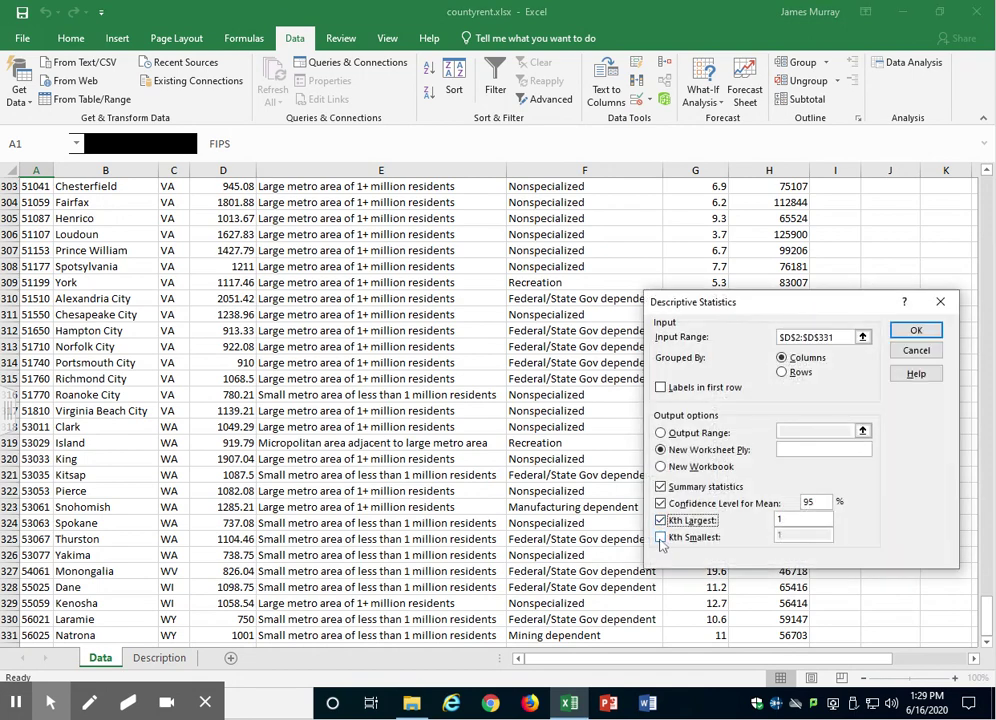
click(660, 539)
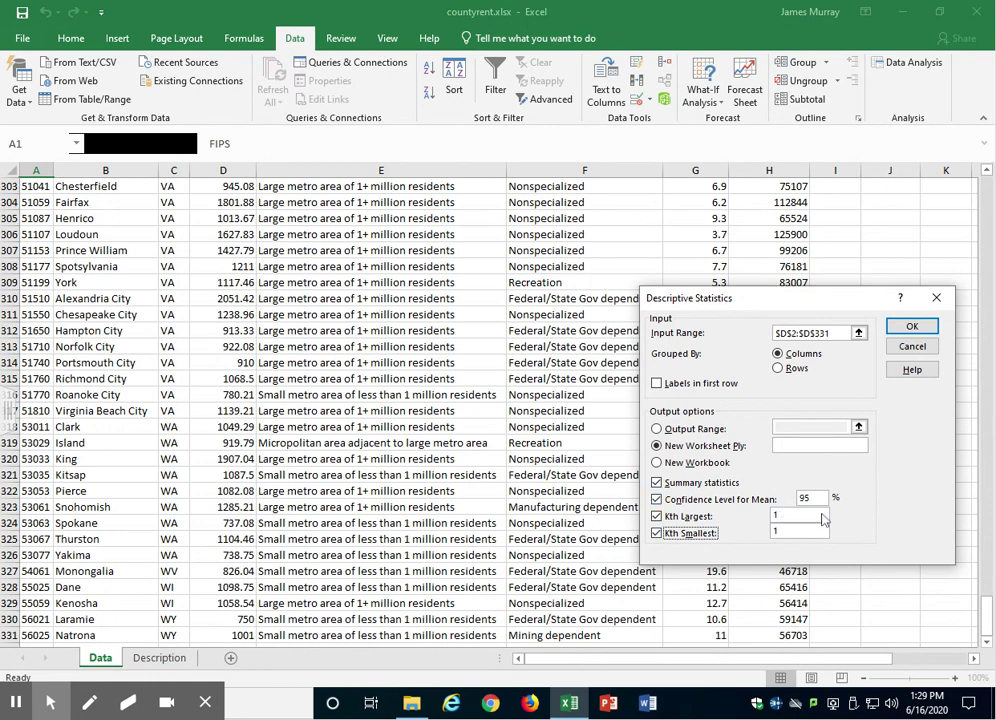
click(912, 330)
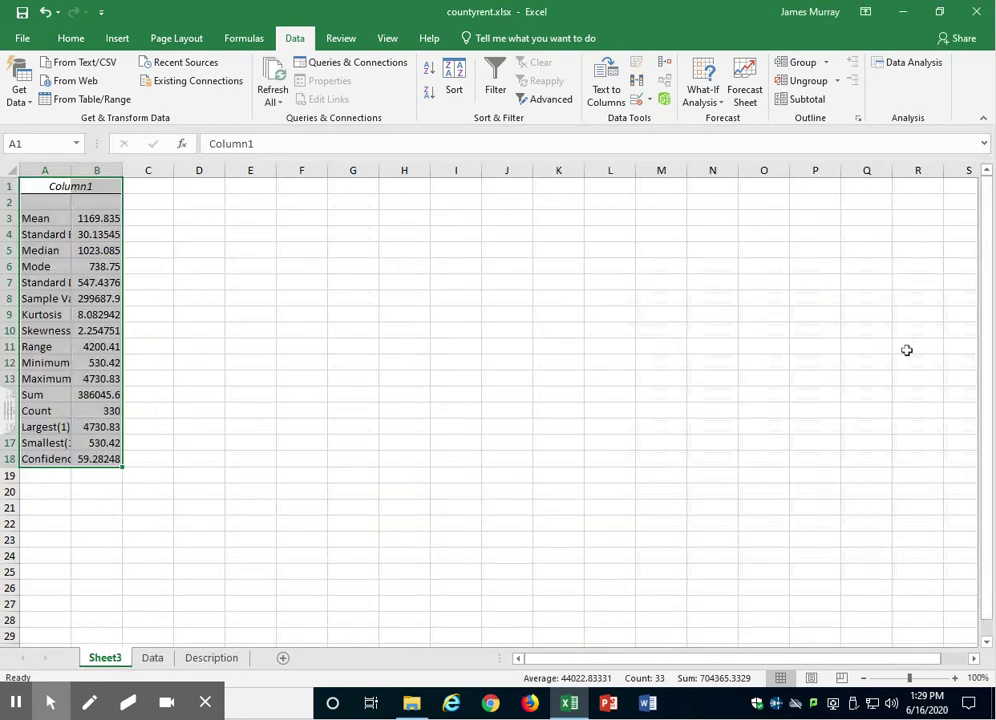
Autofit columns A and B of the statistics output so the labels and values fit
double_click(71, 170)
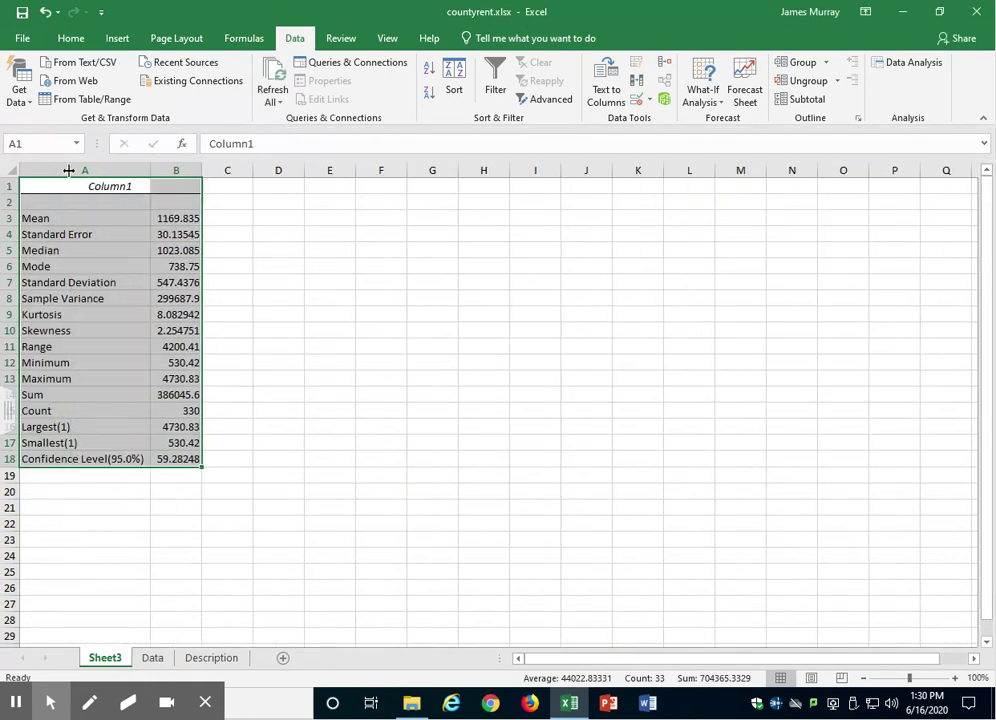
double_click(201, 172)
click(278, 296)
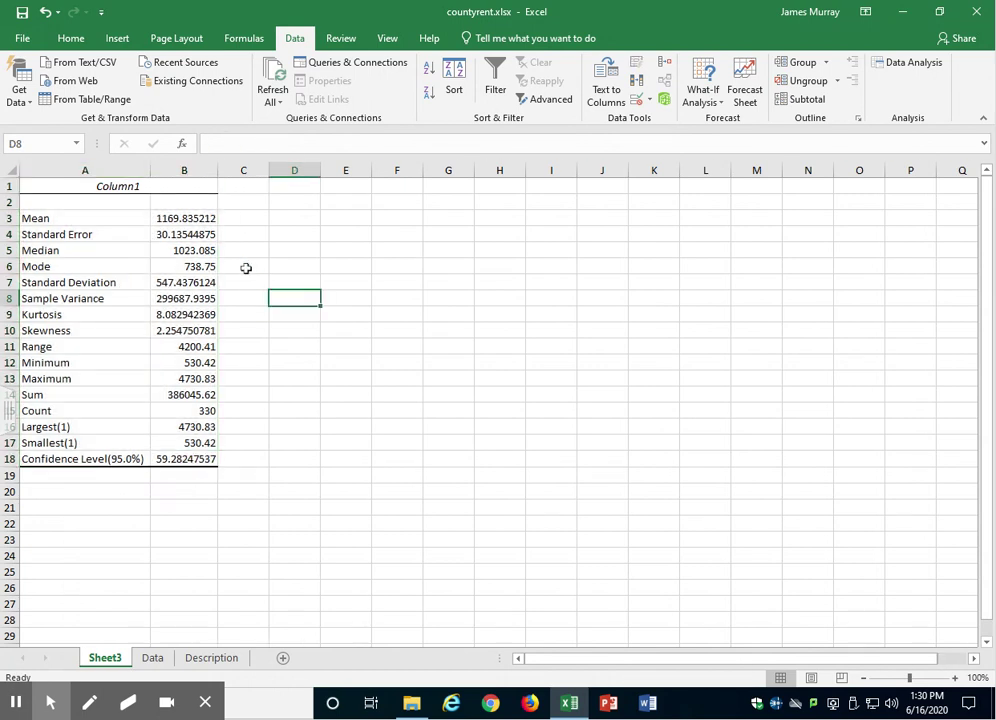
Examine the median rent statistics one by one, from the mean in B3 through the count in B15
click(205, 220)
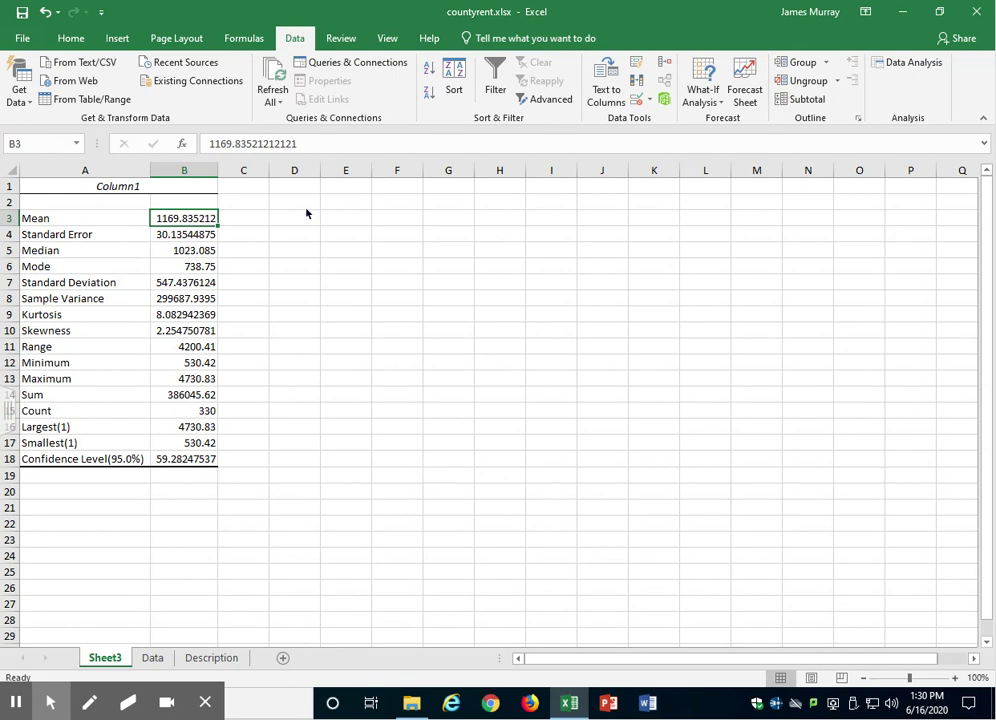
click(196, 236)
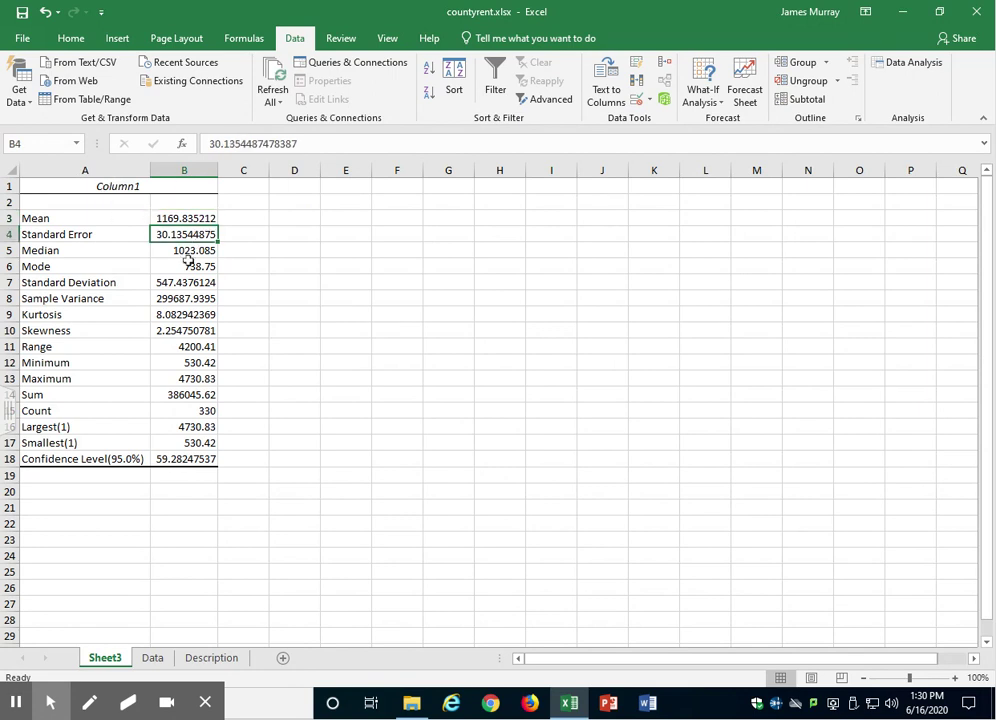
click(200, 251)
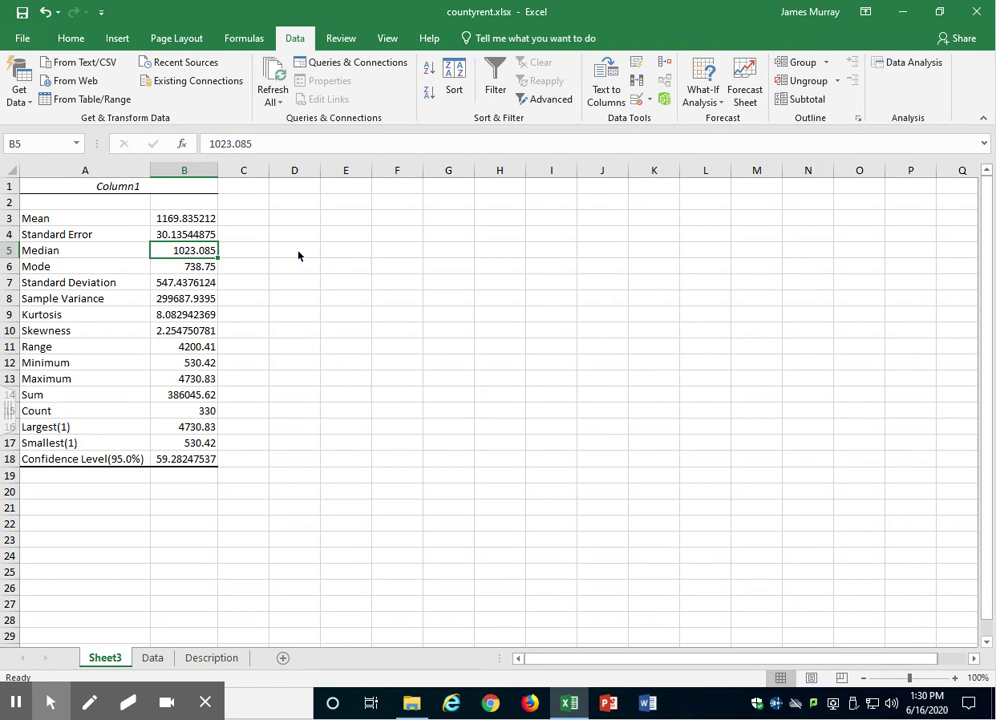
click(196, 267)
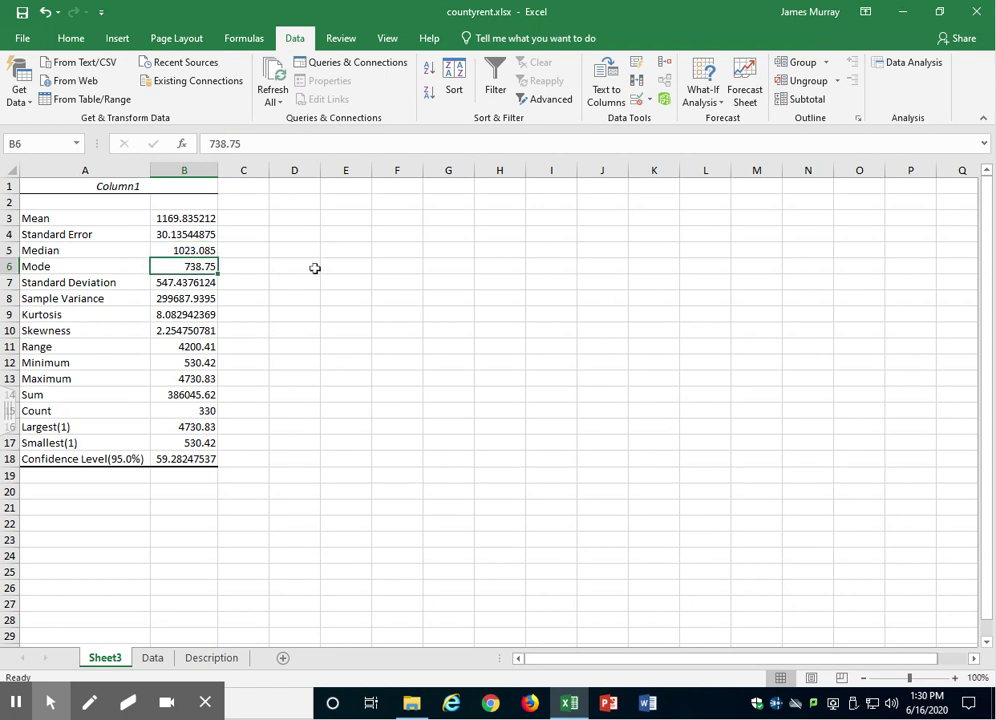
click(204, 283)
click(203, 299)
click(204, 315)
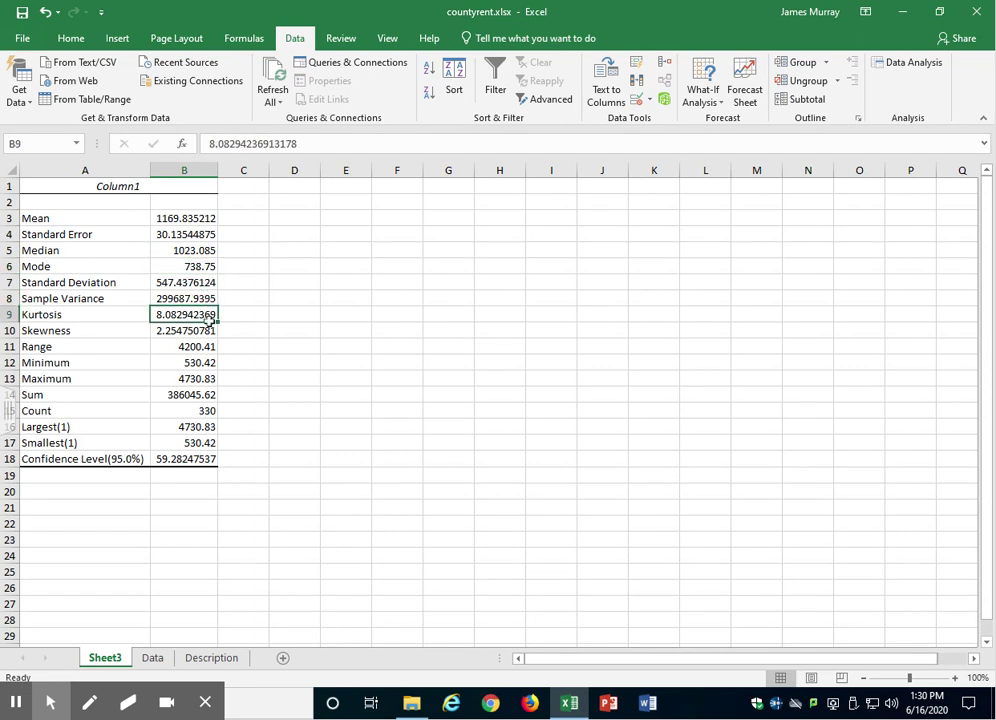
click(208, 331)
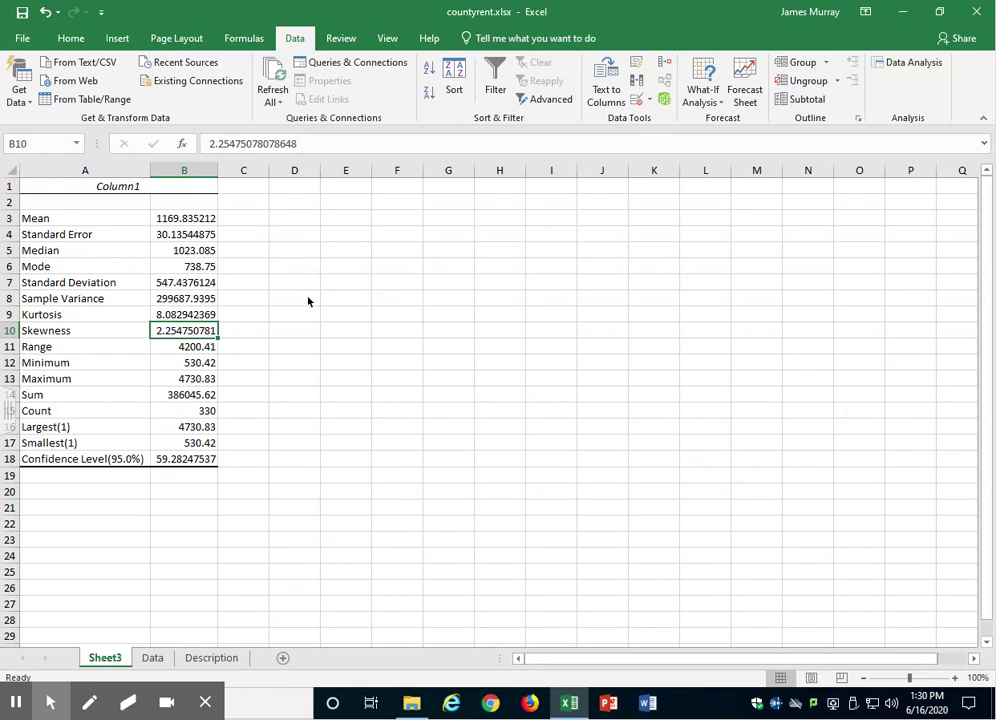
click(207, 346)
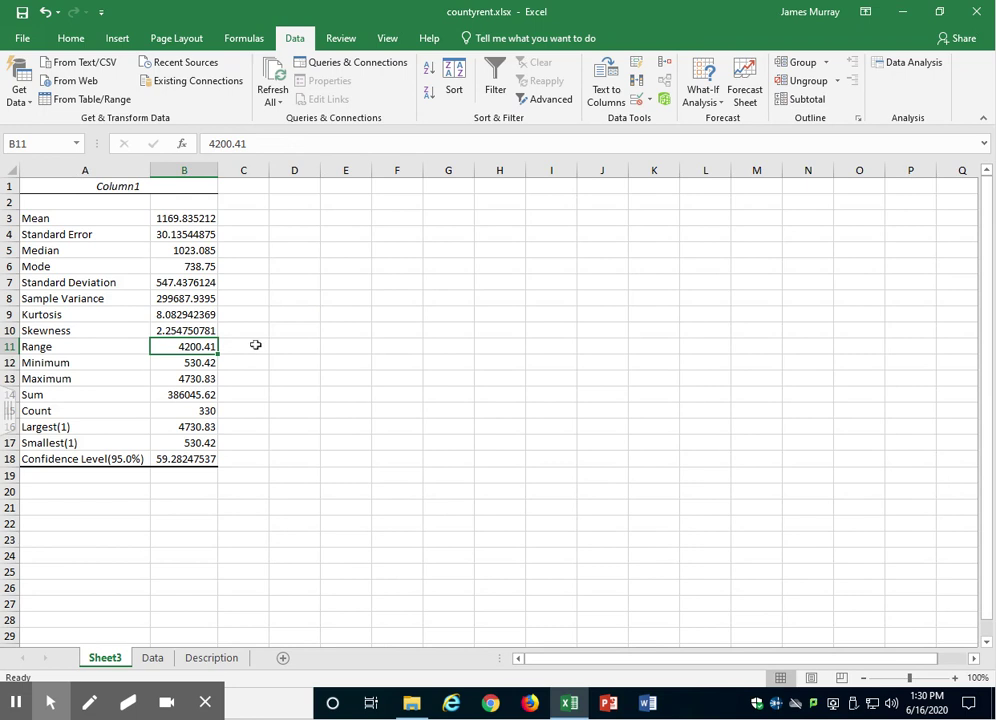
click(200, 362)
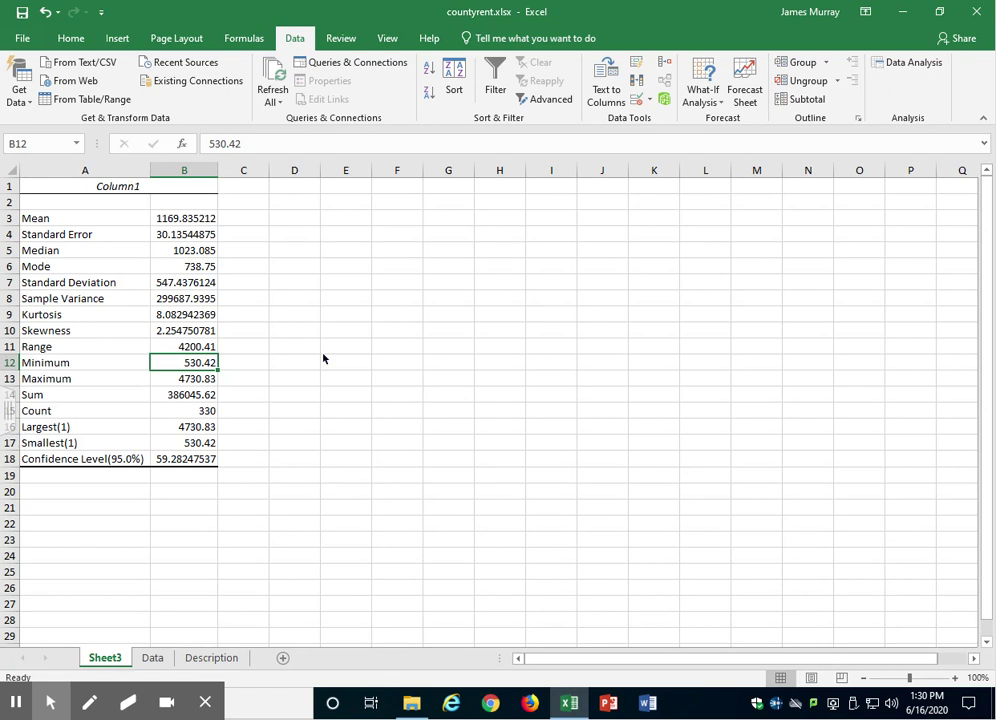
click(202, 378)
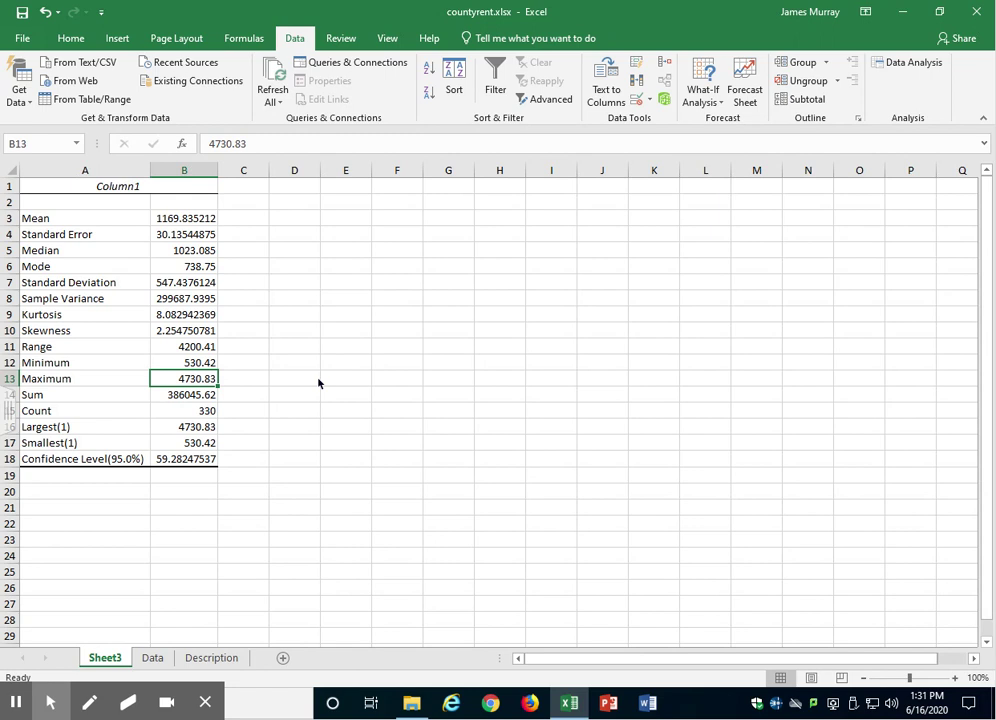
click(203, 393)
click(205, 410)
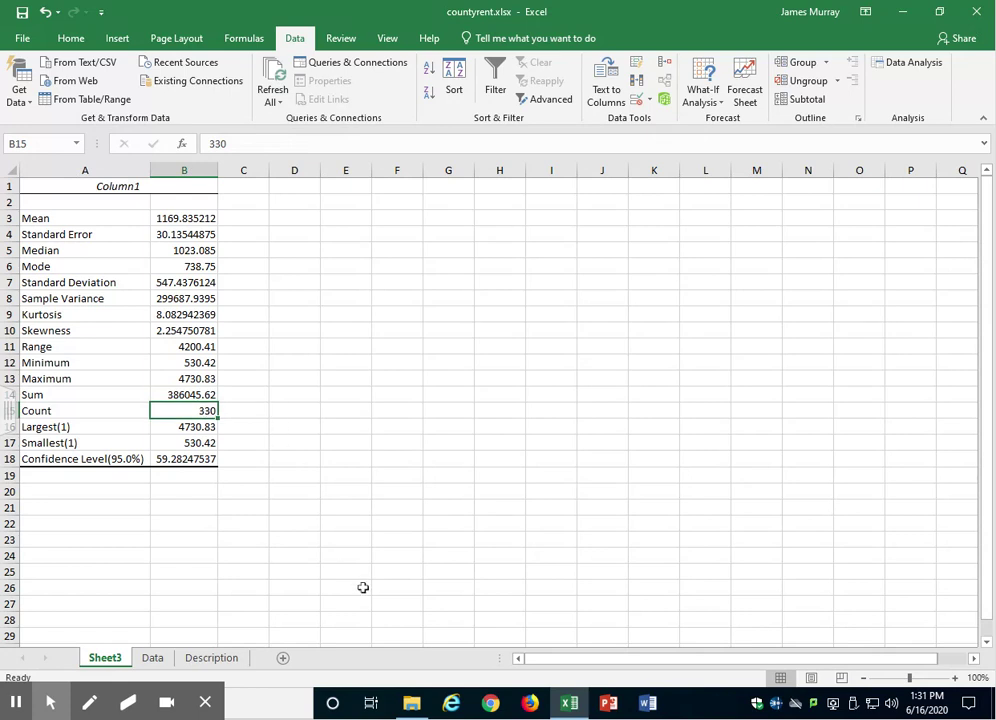
Compare the 95% confidence level value in B18 with the mean in B3 and the standard error in B4
click(197, 456)
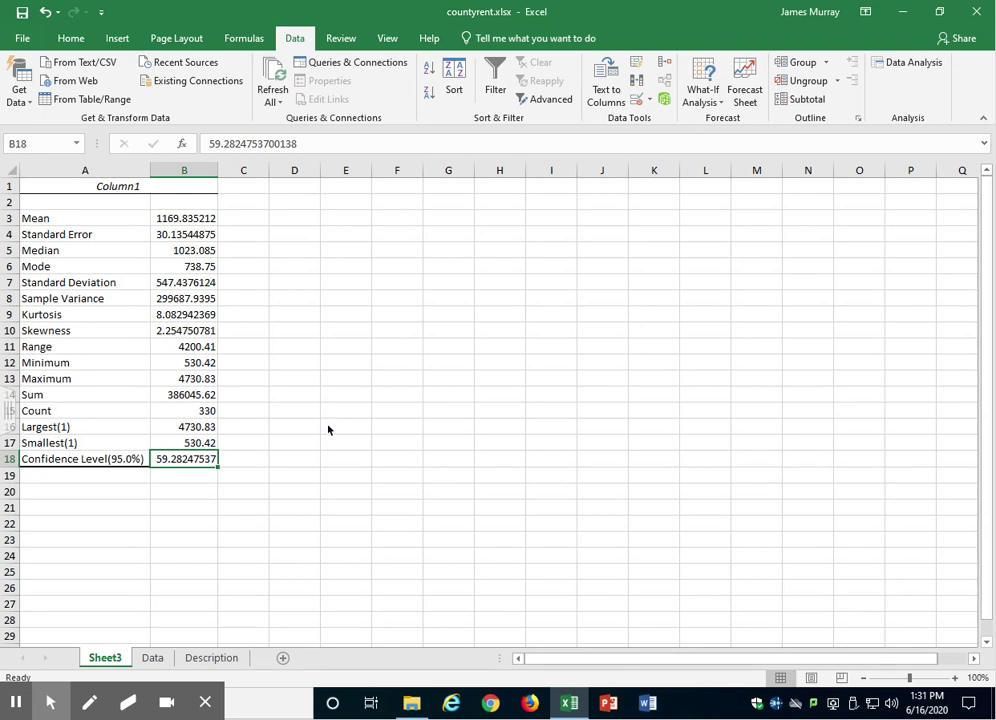
click(194, 218)
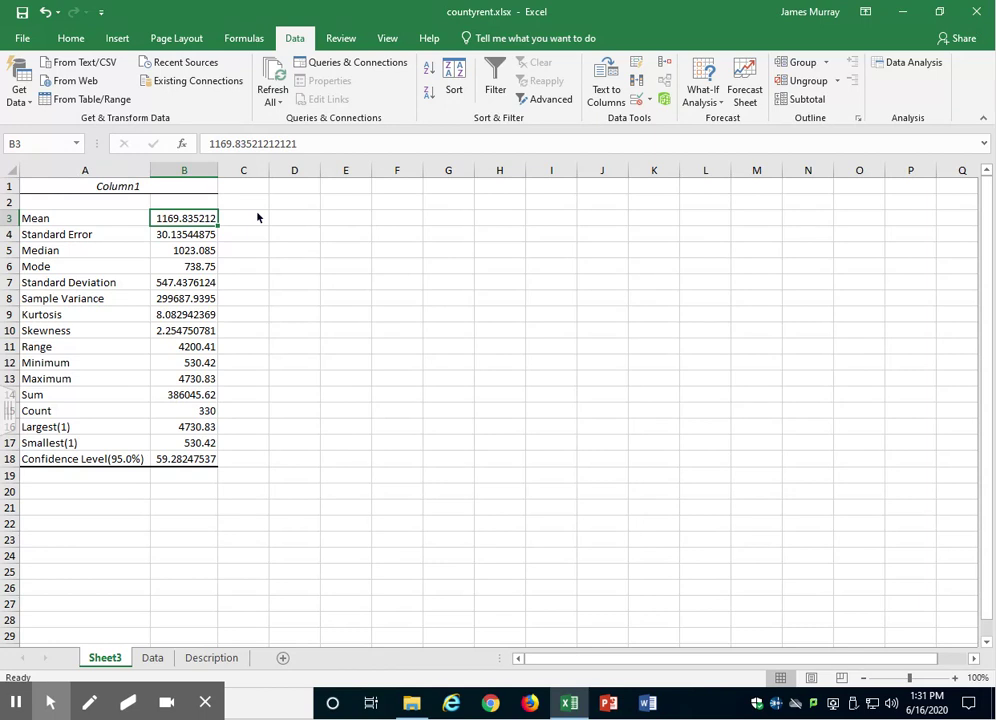
click(200, 458)
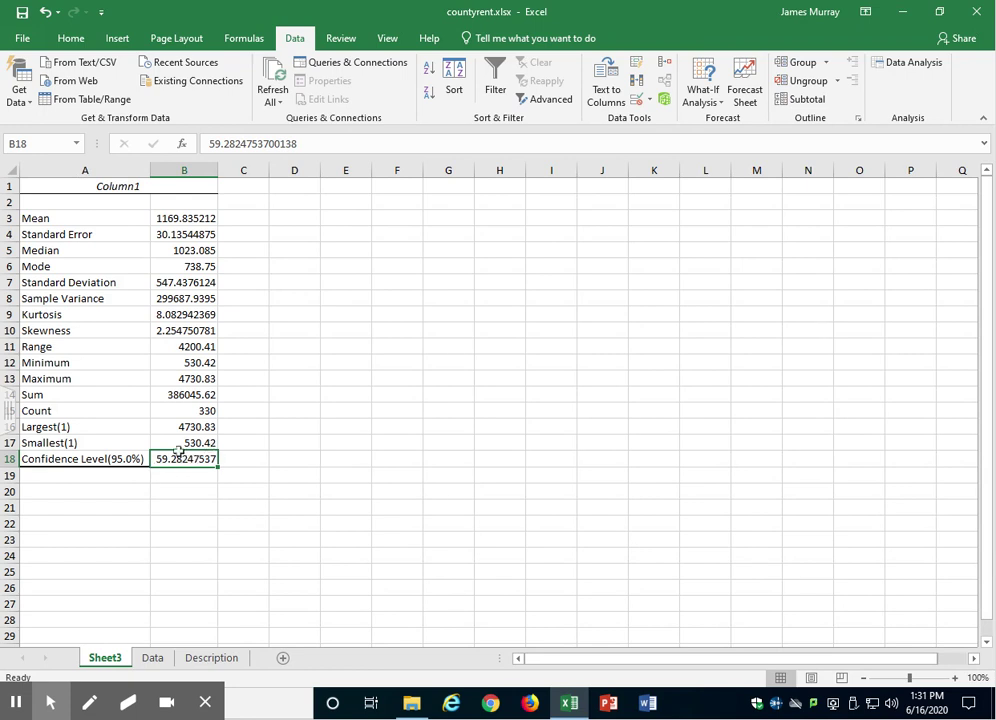
click(203, 235)
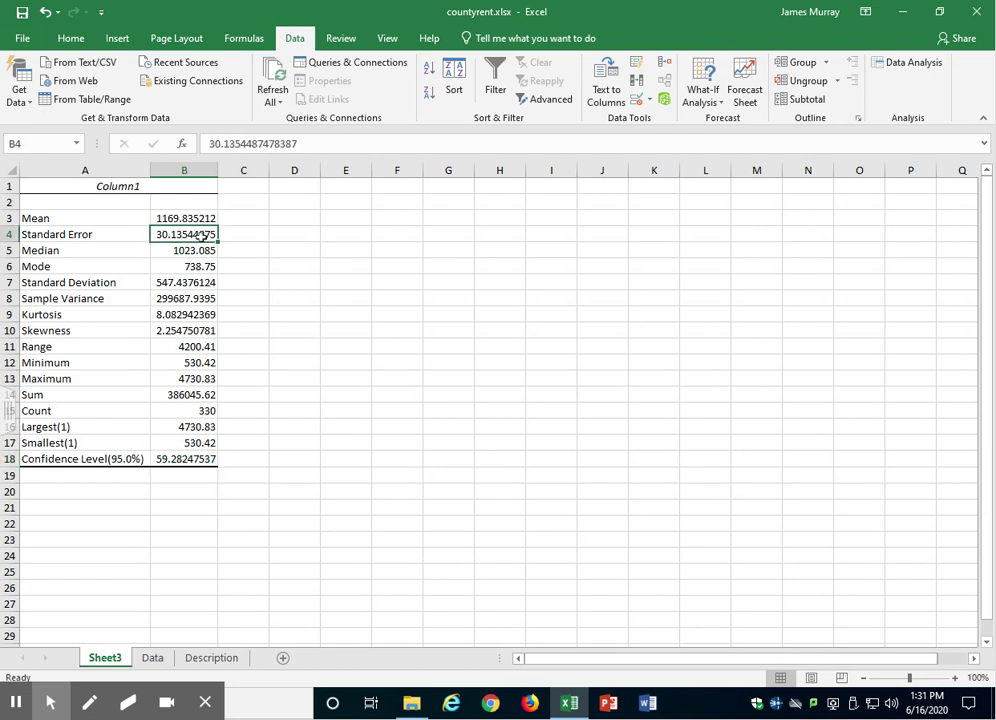
click(190, 460)
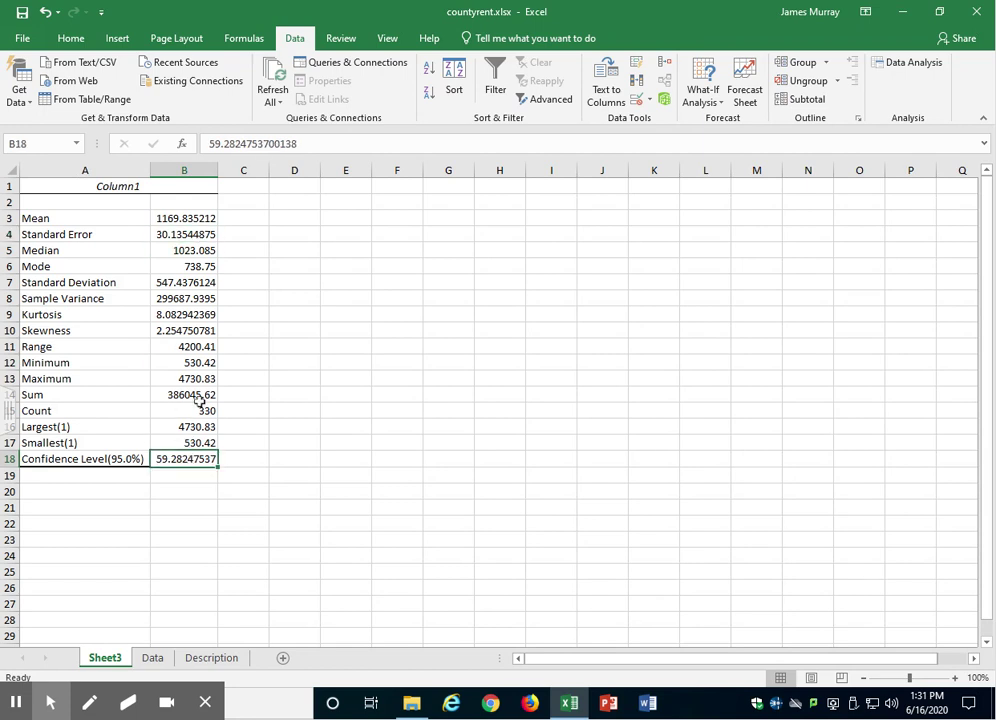
click(199, 232)
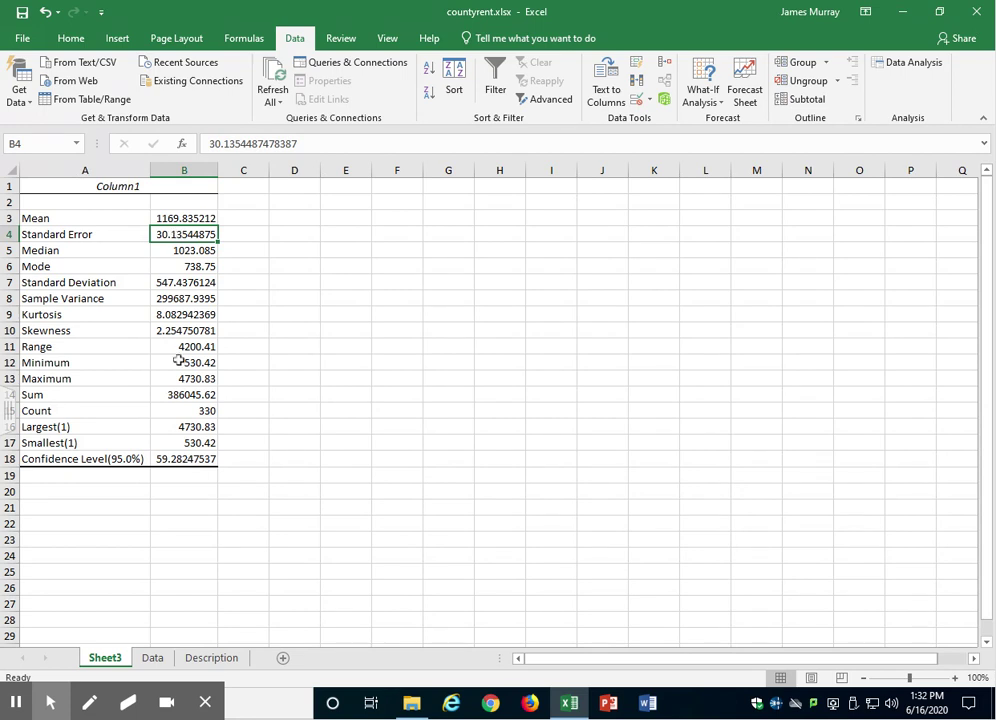
click(186, 461)
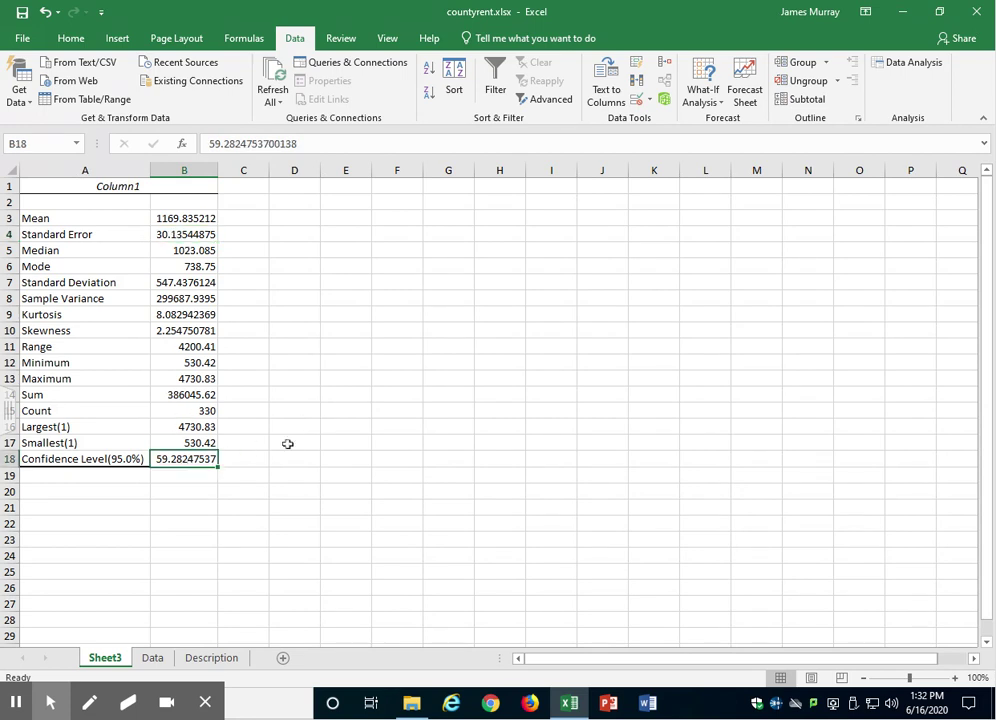